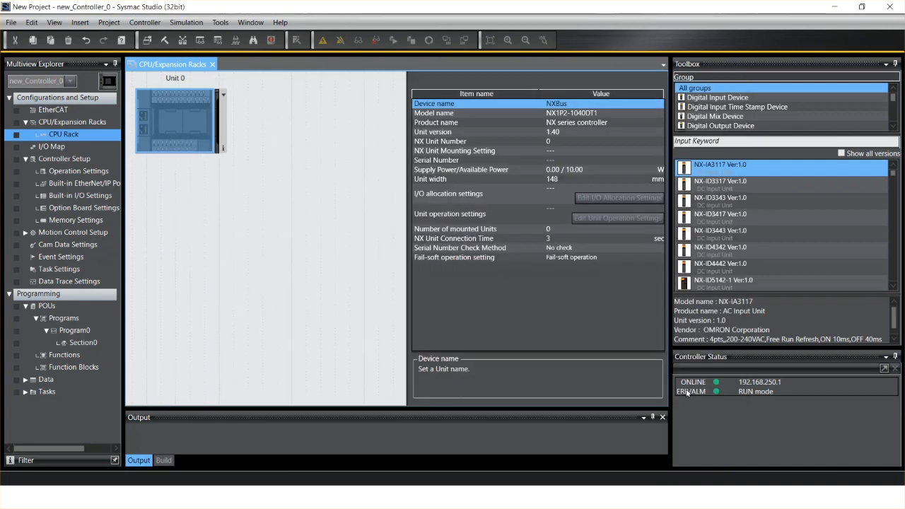
# Step: Take the controller offline and open the unit operation settings of the NX-ILM400 IO-Link Master Unit
pyautogui.click(228, 138)
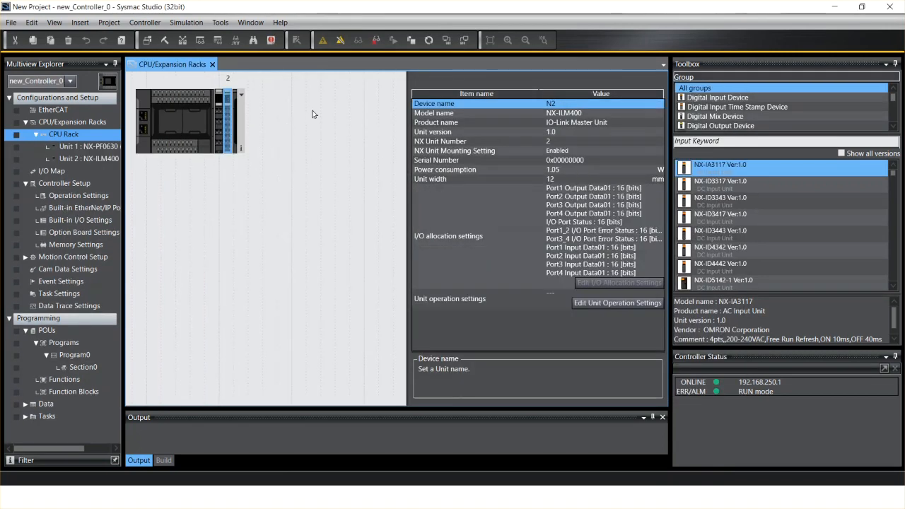
pyautogui.click(340, 40)
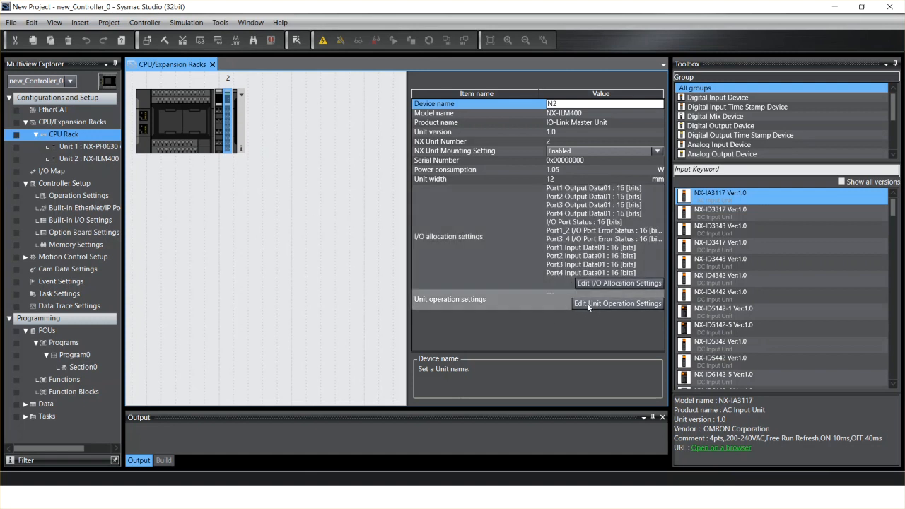
pyautogui.click(617, 305)
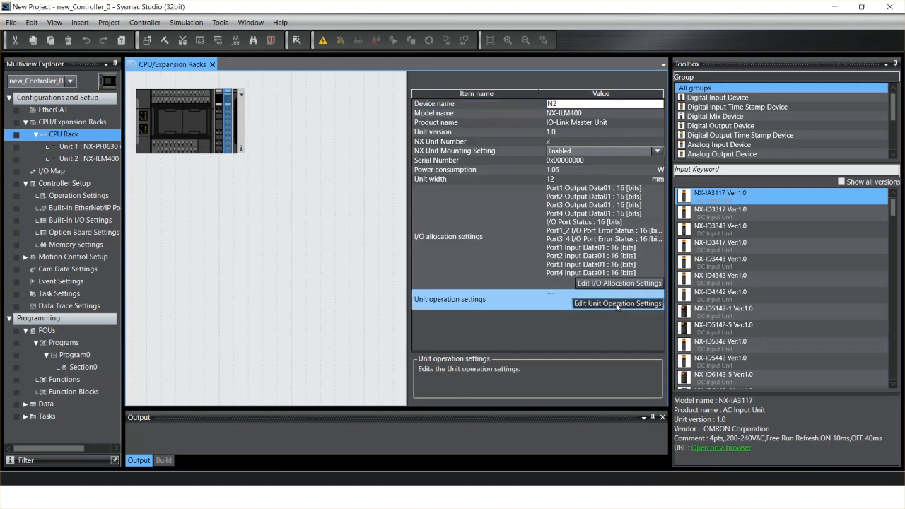
pyautogui.click(617, 303)
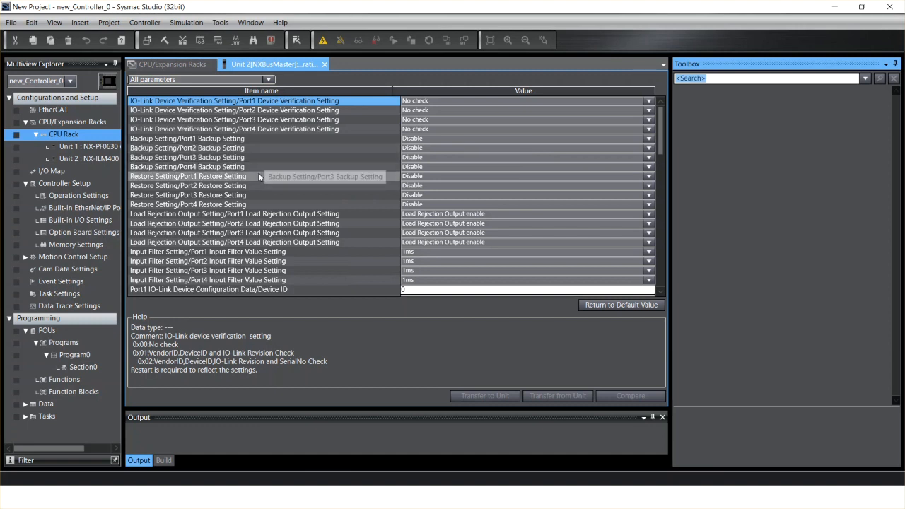
# Step: Set the Port2 IO-Link device's process data in length to 4 bytes and close the unit operation settings
pyautogui.scroll(-4, 438, 215)
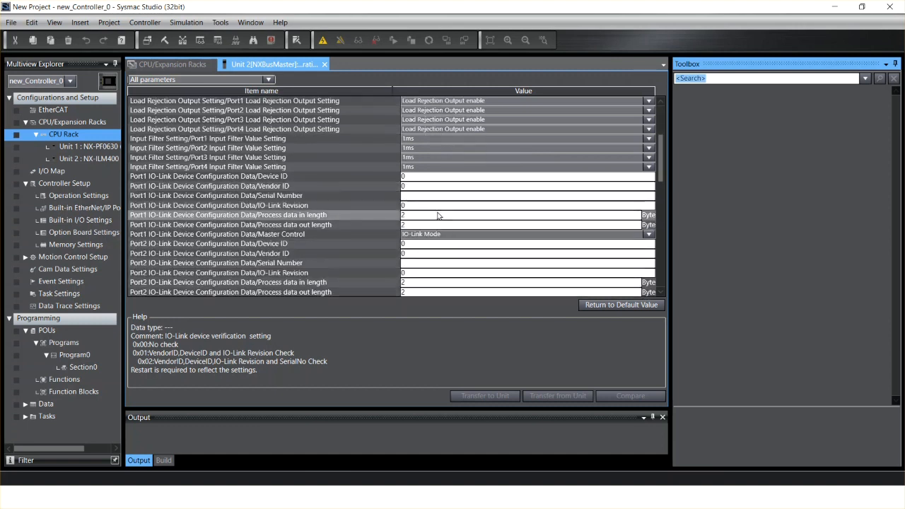
pyautogui.click(277, 217)
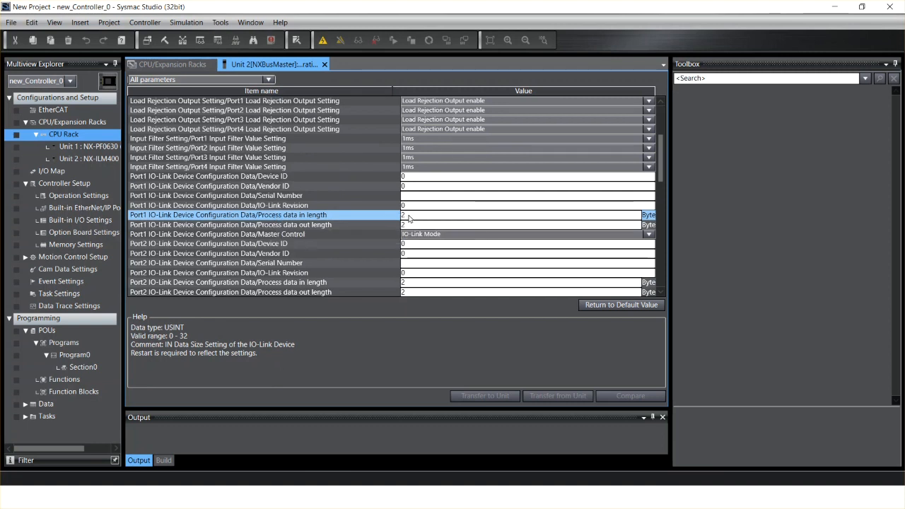
pyautogui.scroll(-2, 409, 218)
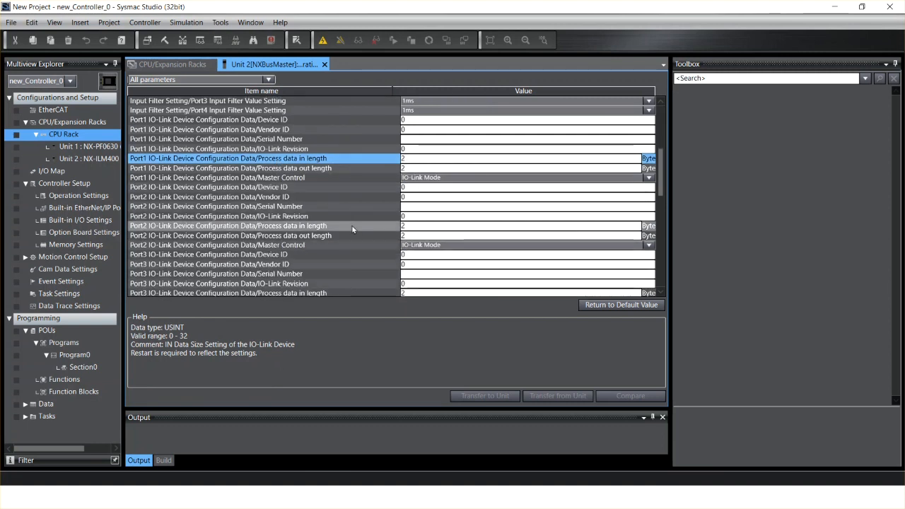
pyautogui.click(353, 226)
pyautogui.scroll(-2, 354, 226)
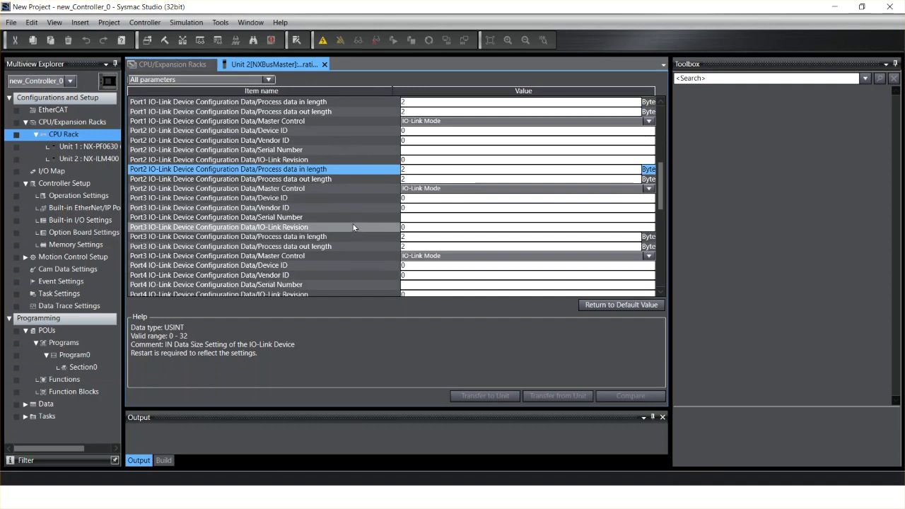
pyautogui.click(350, 237)
pyautogui.scroll(5, 429, 219)
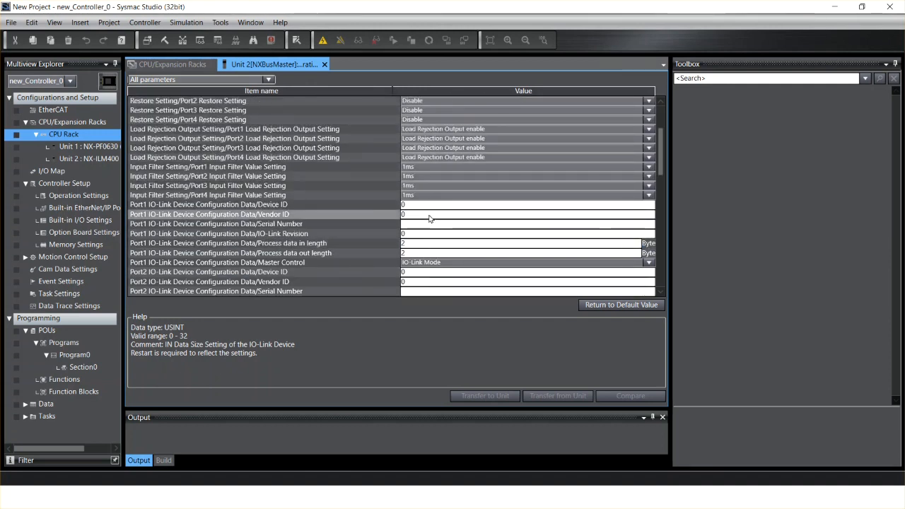
pyautogui.scroll(-2, 429, 218)
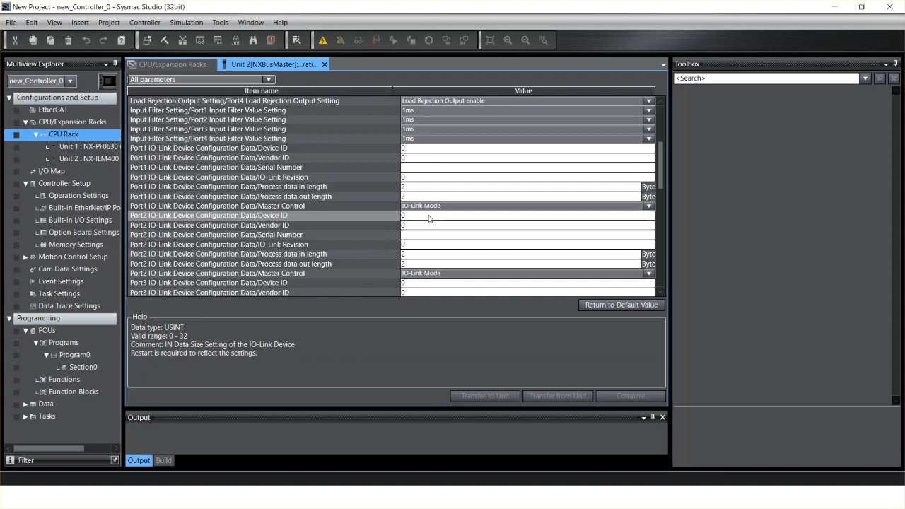
pyautogui.click(409, 255)
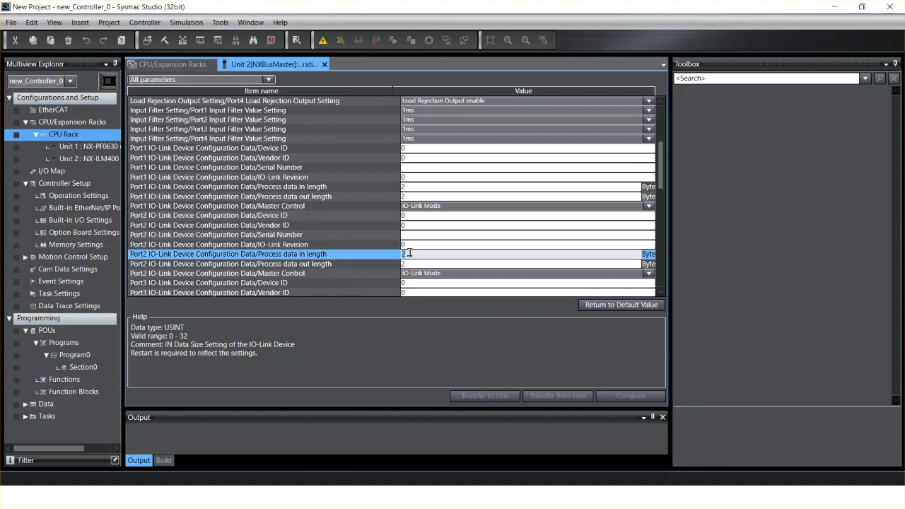
pyautogui.press('Return')
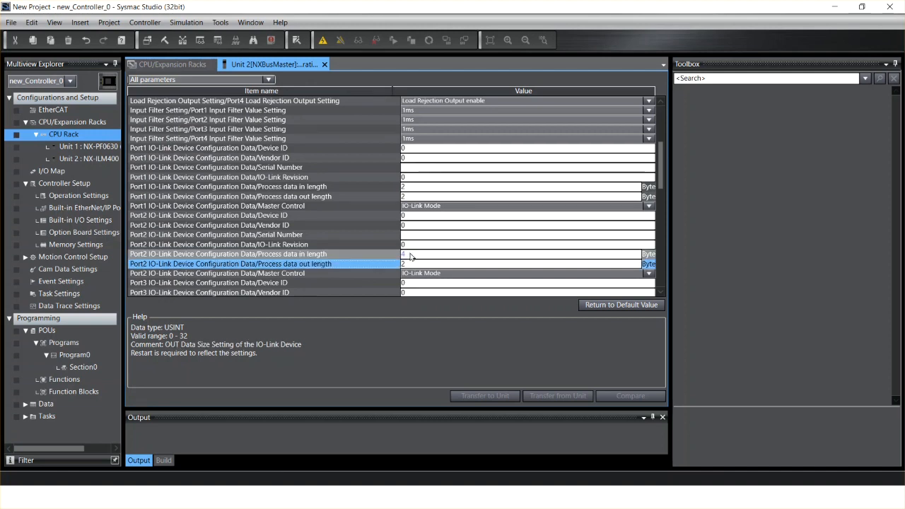
pyautogui.click(325, 65)
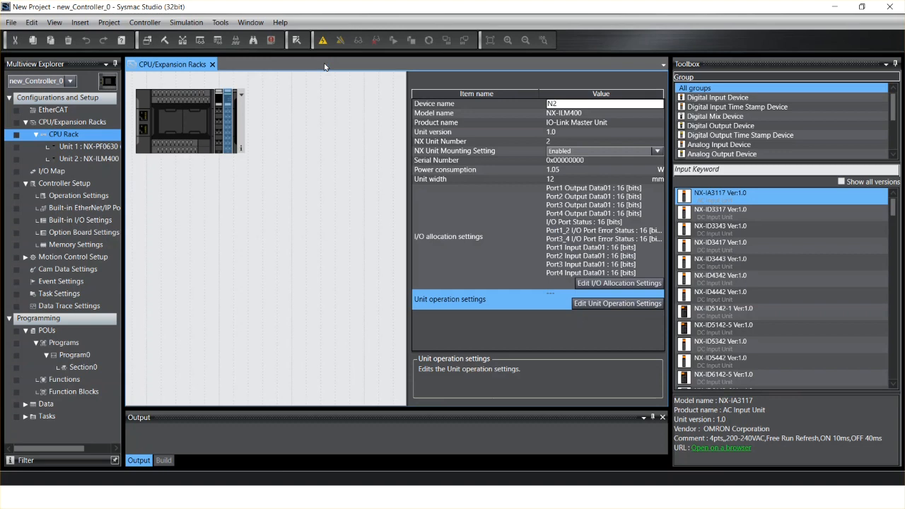
# Step: Add the I/O entry 0x6005:02 Port2 Input Data02 to Input Data Set 2 in the NX-ILM400's I/O allocation settings
pyautogui.click(623, 284)
pyautogui.click(623, 284)
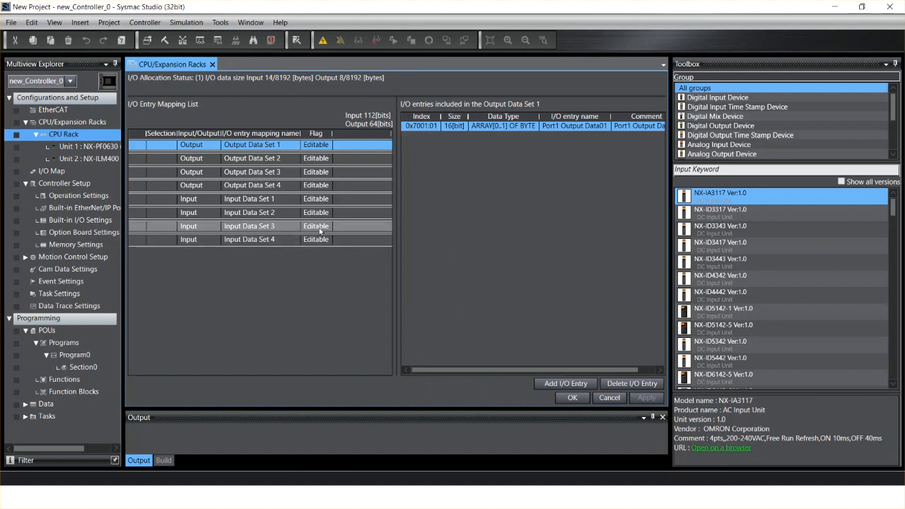
pyautogui.click(276, 214)
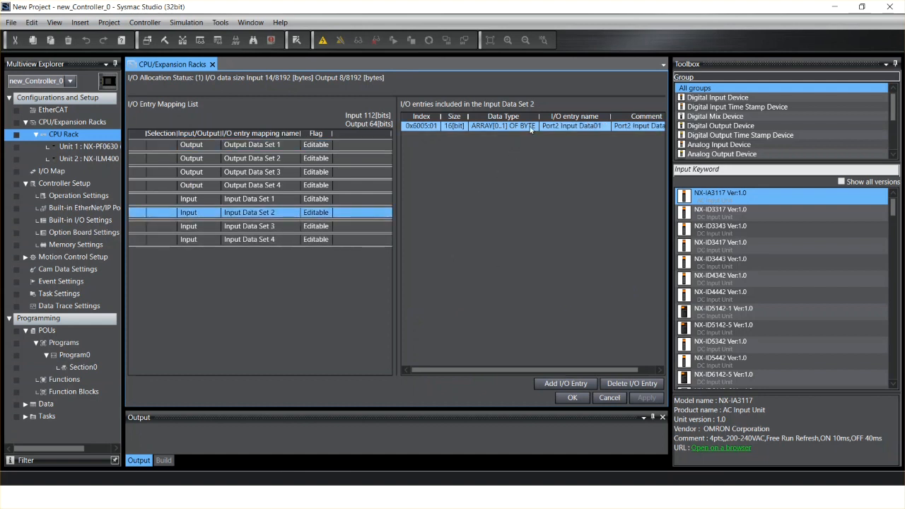
pyautogui.moveTo(539, 116); pyautogui.dragTo(550, 117)
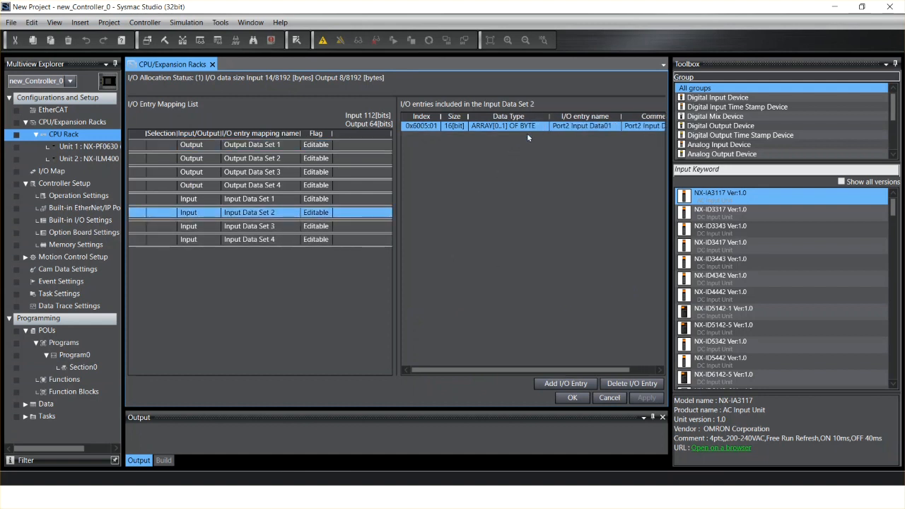
pyautogui.click(275, 225)
pyautogui.click(278, 240)
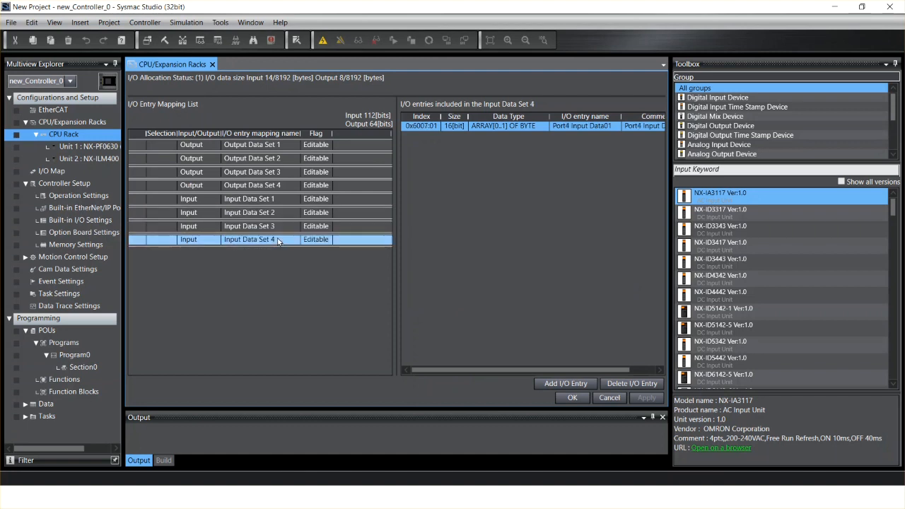
pyautogui.click(281, 213)
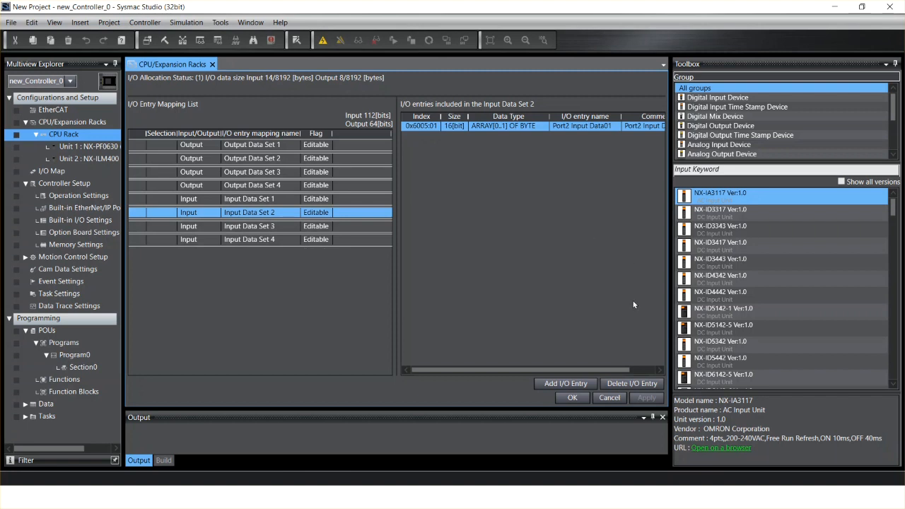
pyautogui.click(566, 384)
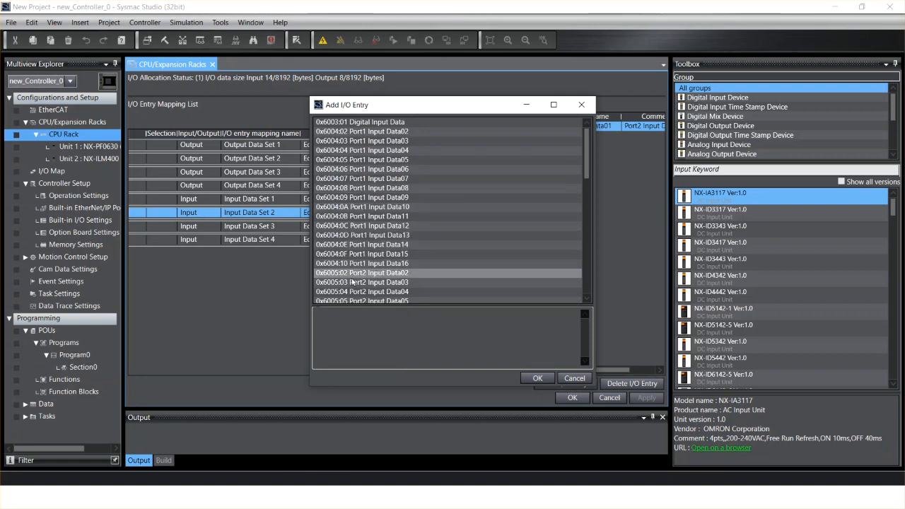
pyautogui.click(395, 274)
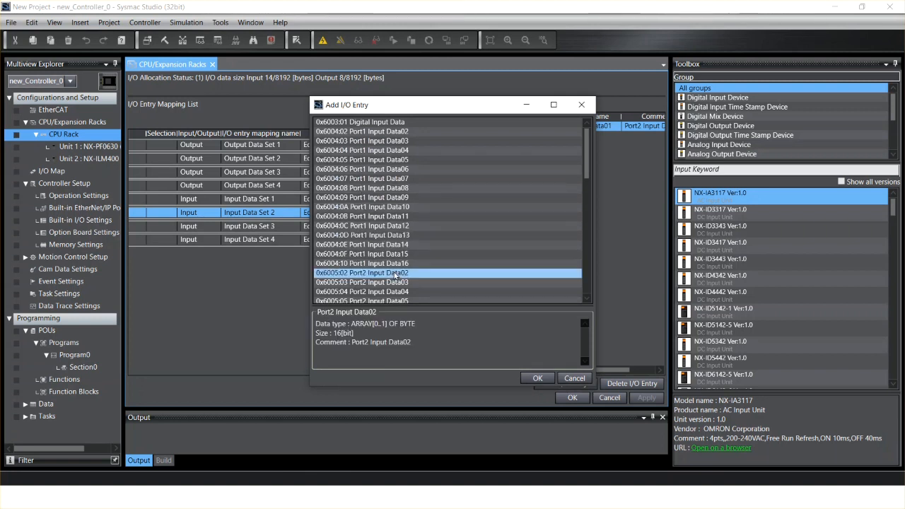
pyautogui.click(544, 379)
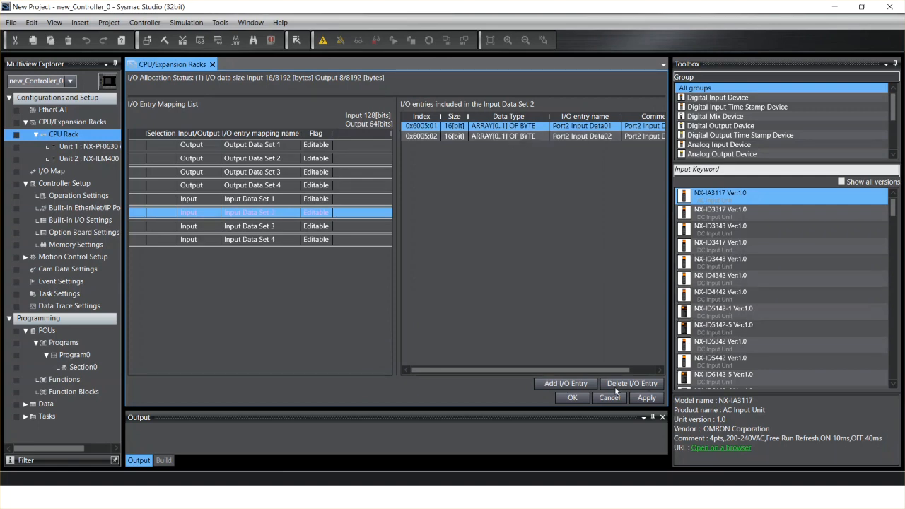
pyautogui.click(575, 398)
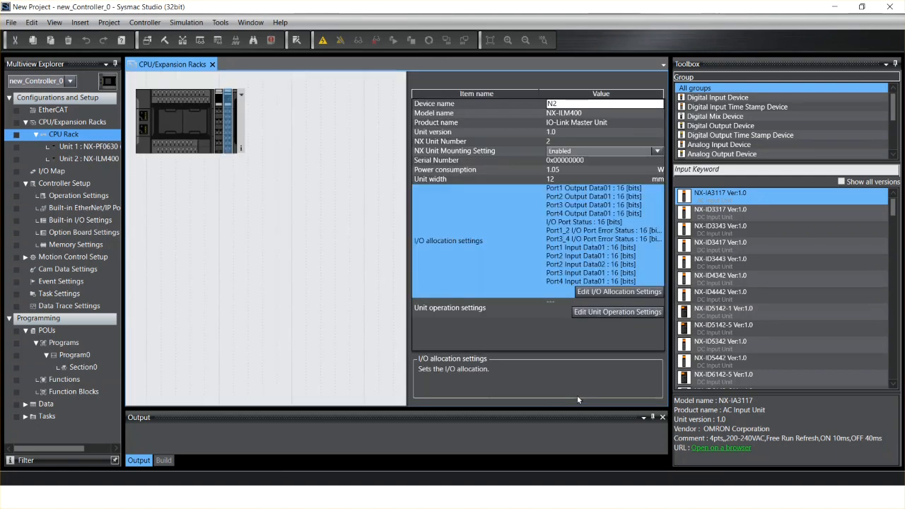
# Step: Examine the Port2 Input Data01 and Data02 entries and their data types under NX-ILM400 in the I/O Map
pyautogui.doubleClick(47, 172)
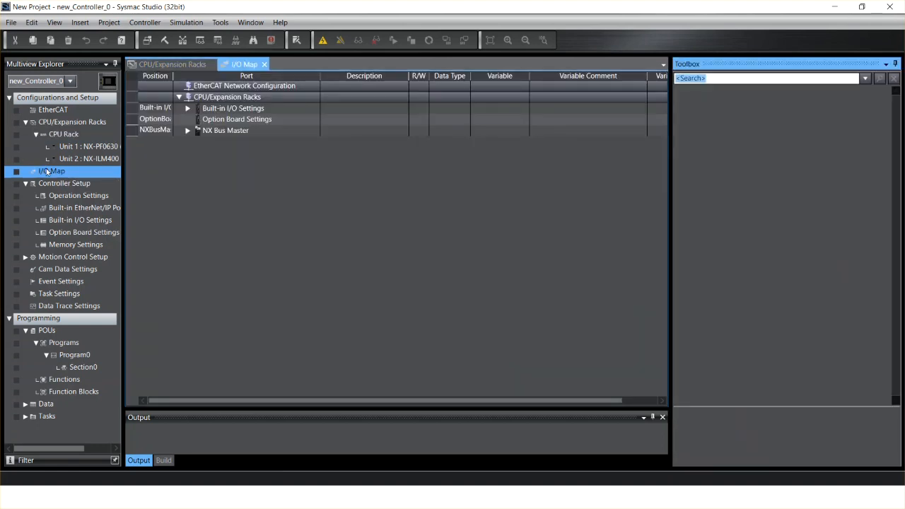
pyautogui.click(187, 131)
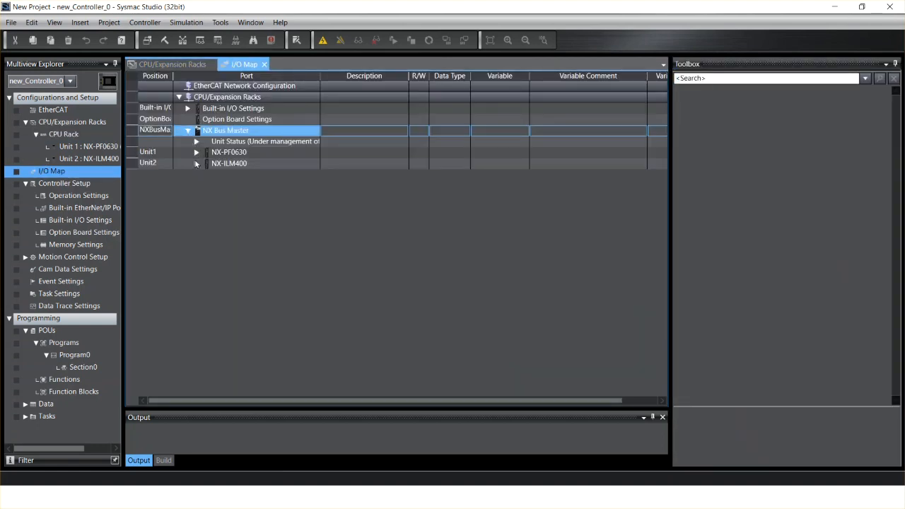
pyautogui.click(196, 164)
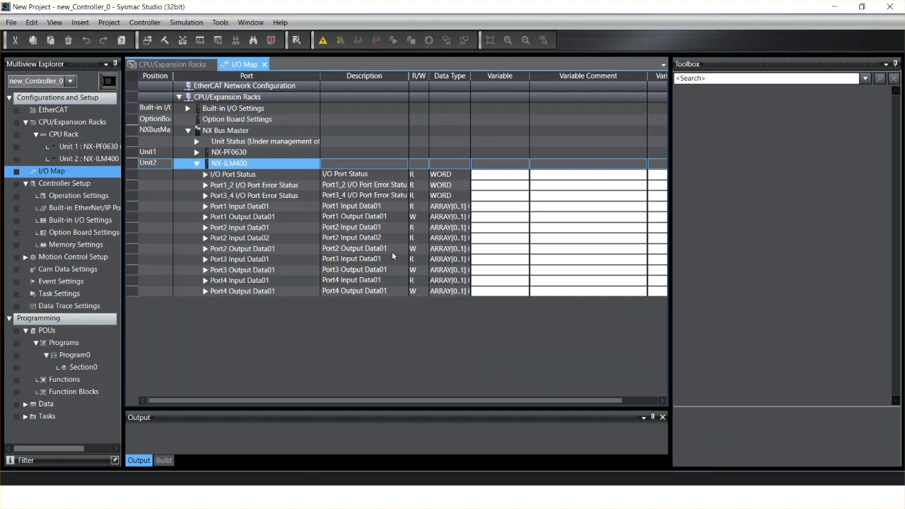
pyautogui.click(265, 229)
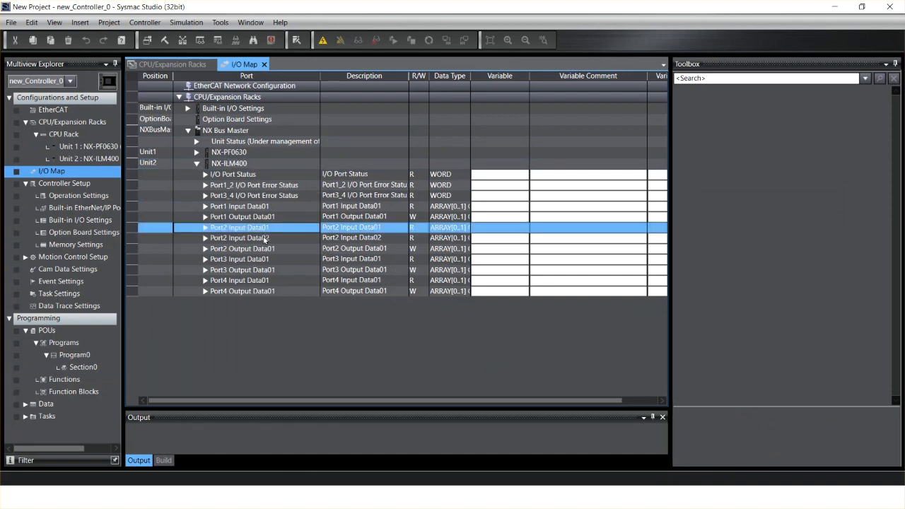
pyautogui.keyDown('shift'); pyautogui.click(265, 238); pyautogui.keyUp('shift')
pyautogui.moveTo(471, 76); pyautogui.dragTo(513, 76)
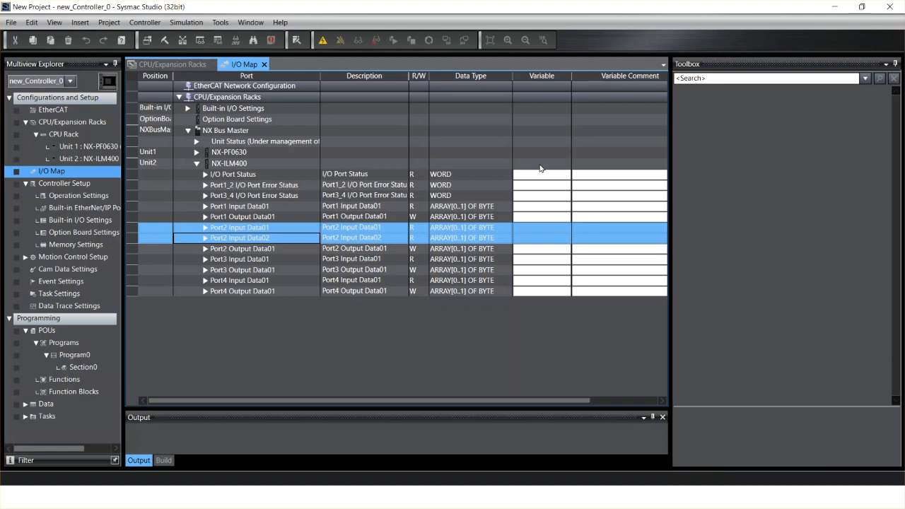
pyautogui.click(263, 65)
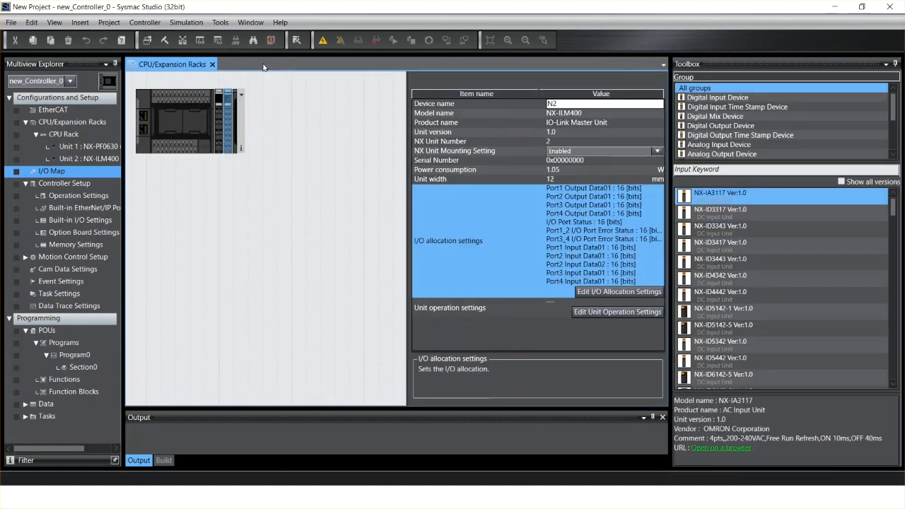
# Step: Bring the controller online and open the IO-Link Master Simple Settings of the NX-ILM400 unit
pyautogui.click(323, 42)
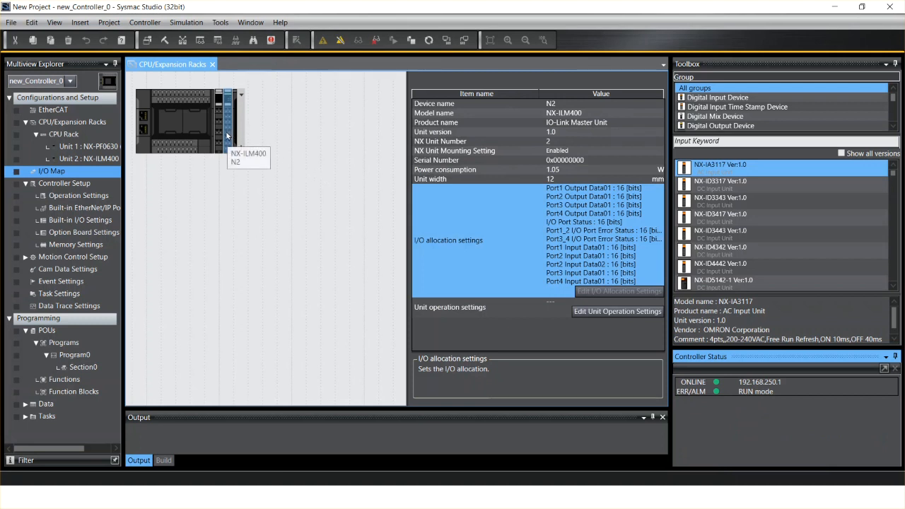
pyautogui.rightClick(226, 135)
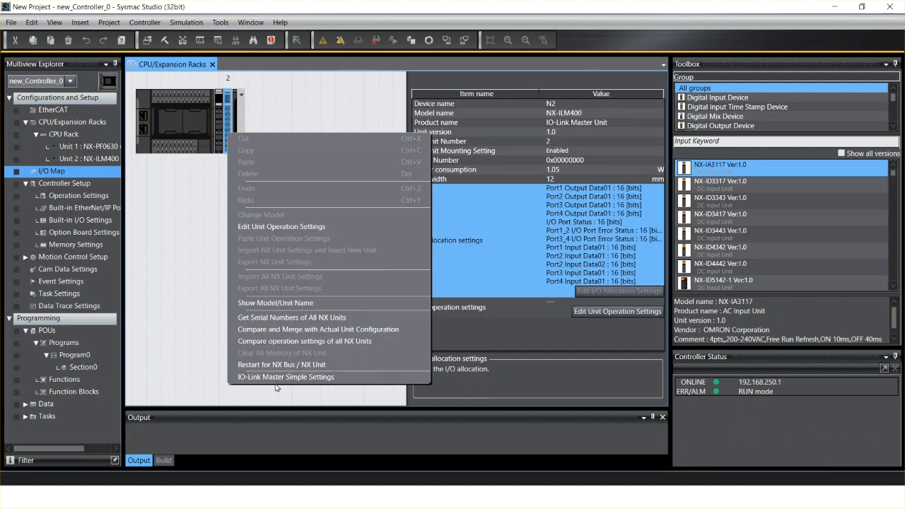
pyautogui.click(354, 378)
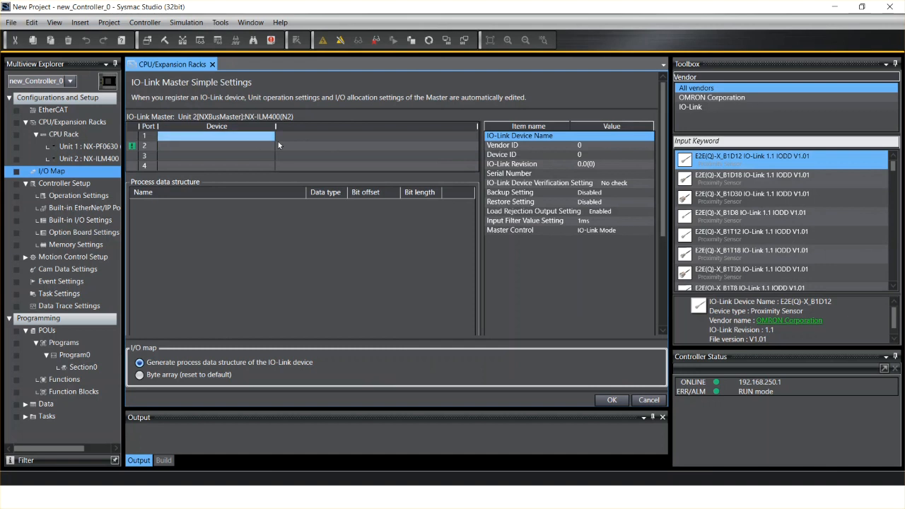
# Step: Compare with the actual IO-Link devices connected to the NX-ILM400 and read their information into the port list
pyautogui.click(317, 145)
pyautogui.rightClick(318, 146)
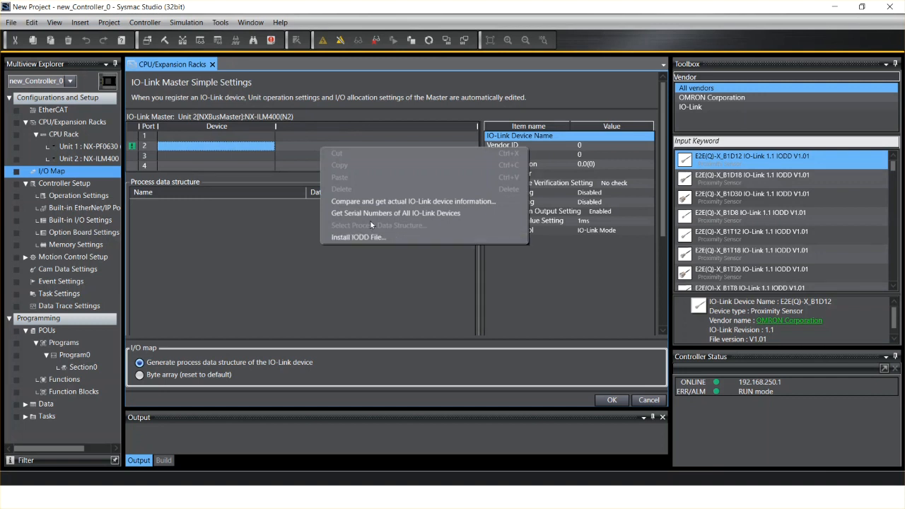
pyautogui.click(348, 156)
pyautogui.rightClick(348, 157)
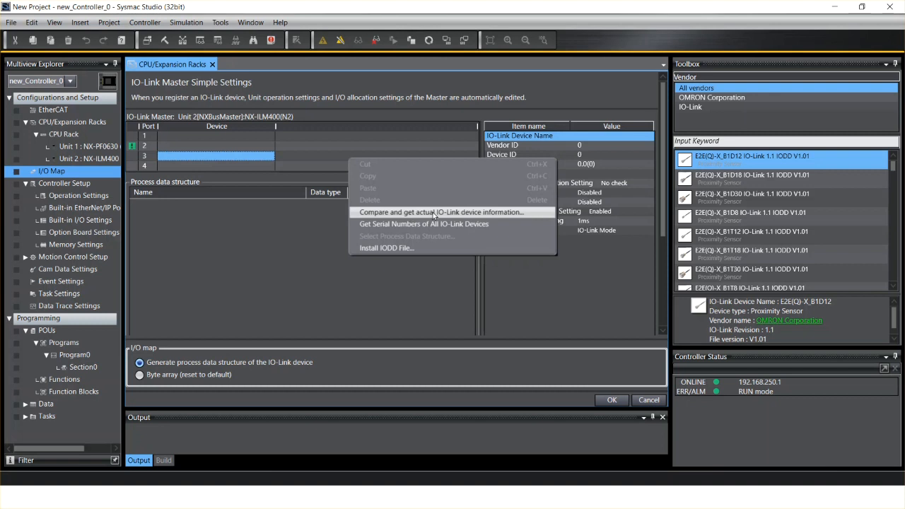
pyautogui.click(494, 214)
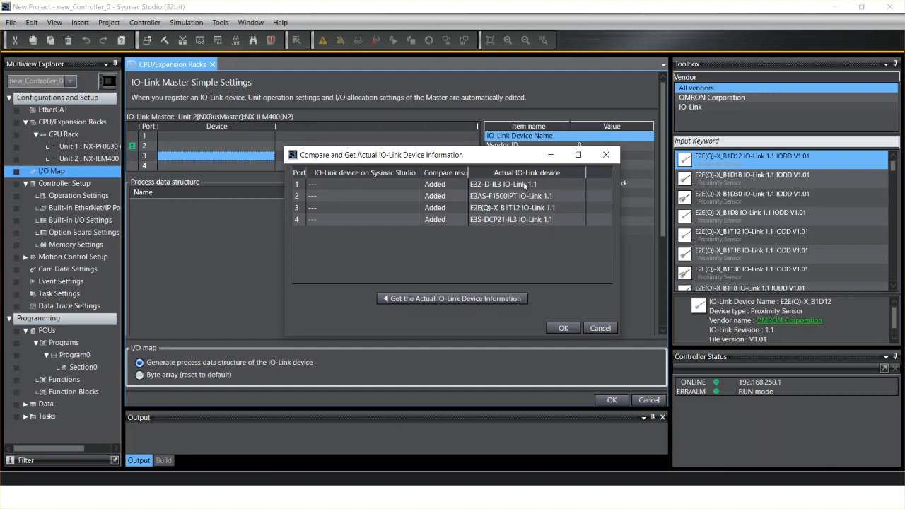
pyautogui.click(464, 299)
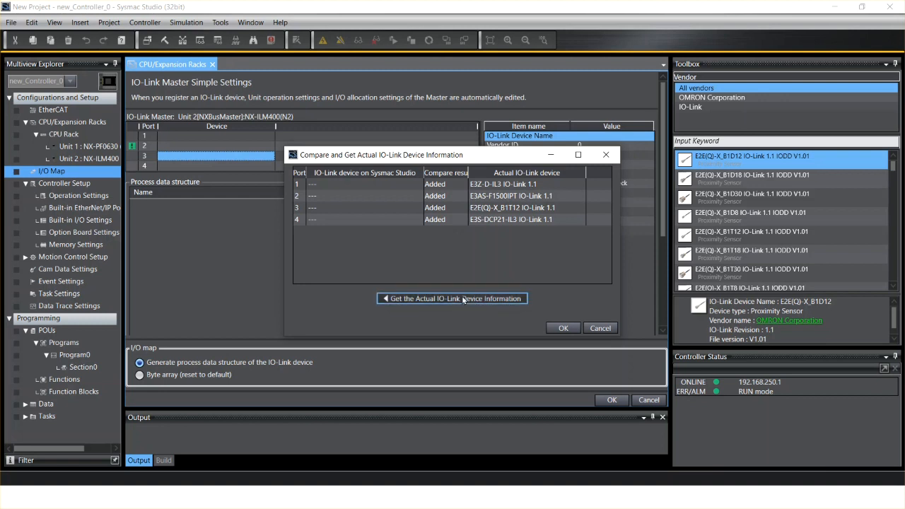
pyautogui.click(569, 328)
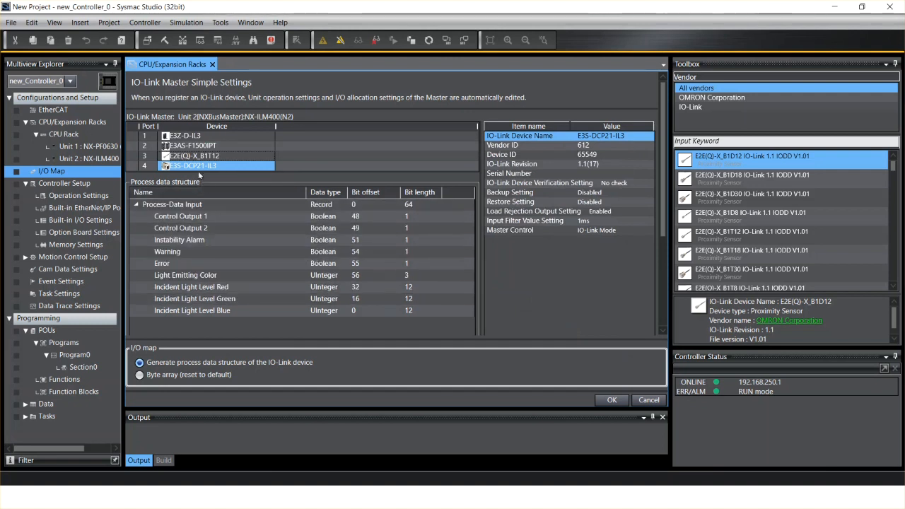
# Step: Check the process data structures of E3Z-D-IL3 and E3AS-F1500IPT, and apply the simple settings with process data structure generation for the I/O map
pyautogui.click(192, 136)
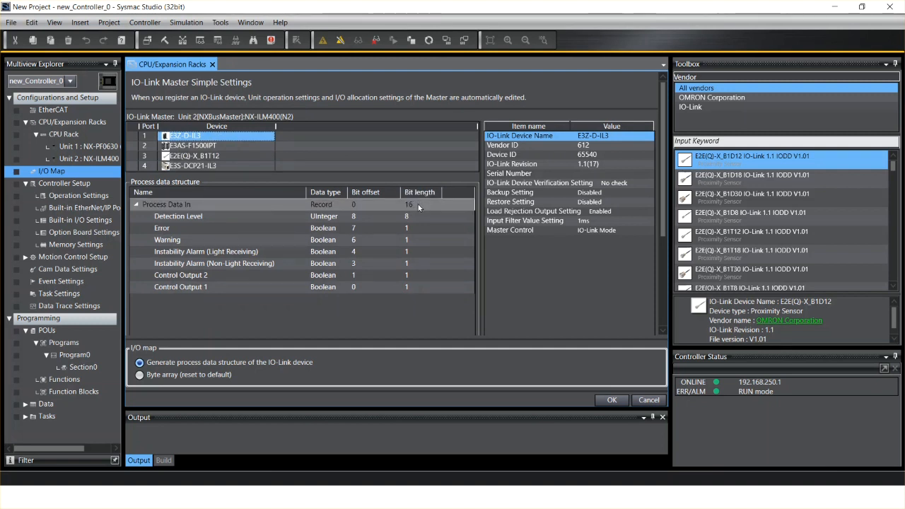
pyautogui.click(217, 147)
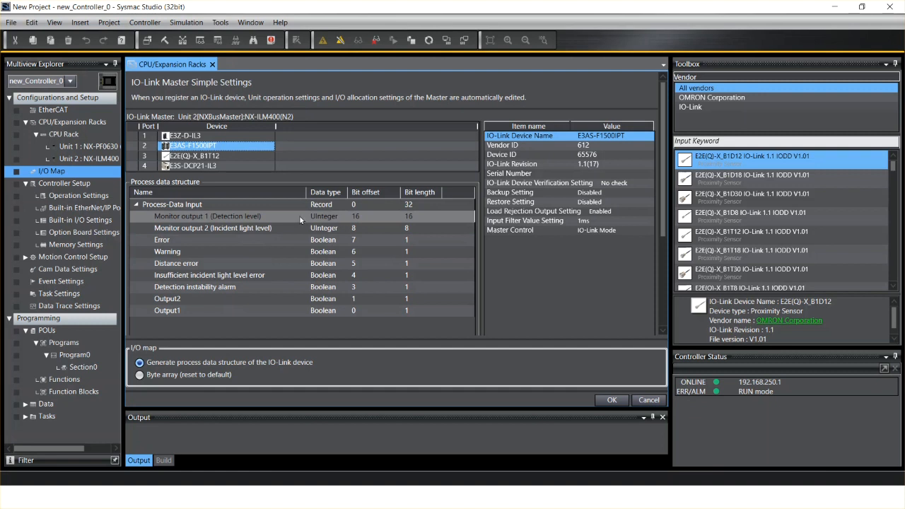
pyautogui.click(352, 231)
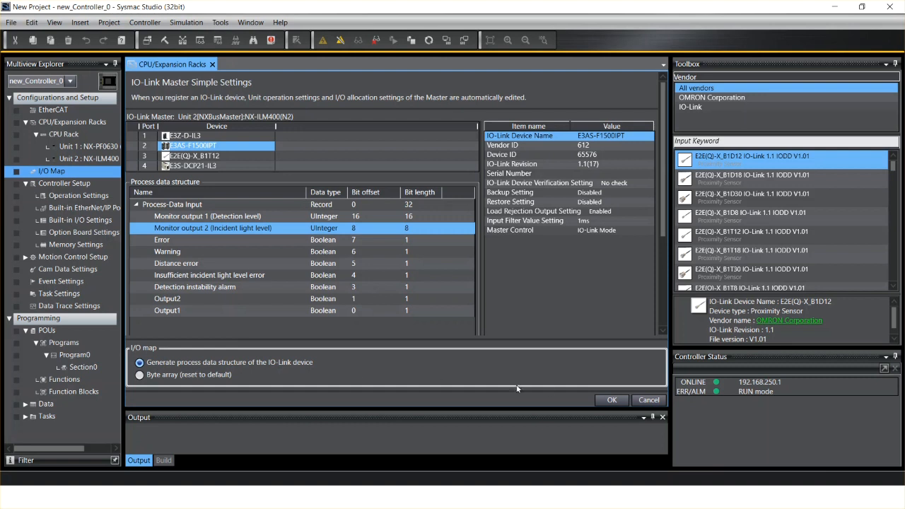
pyautogui.click(609, 400)
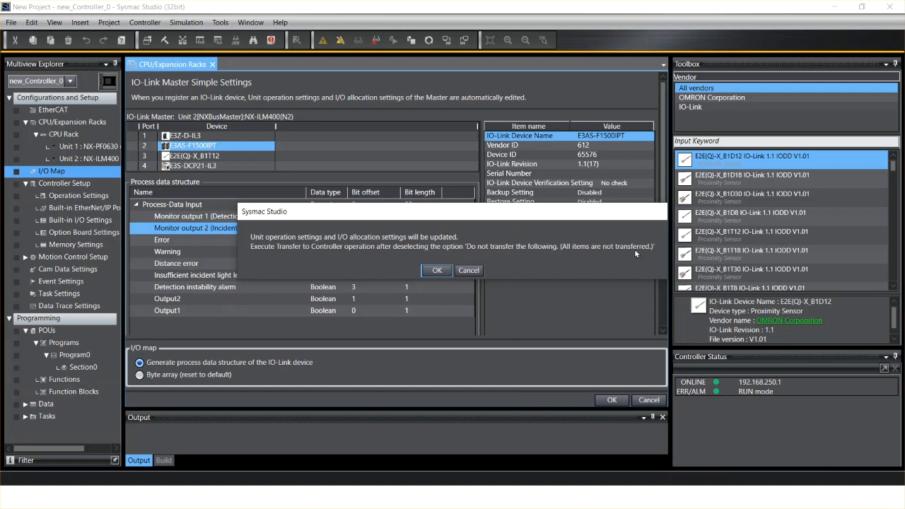
pyautogui.click(438, 271)
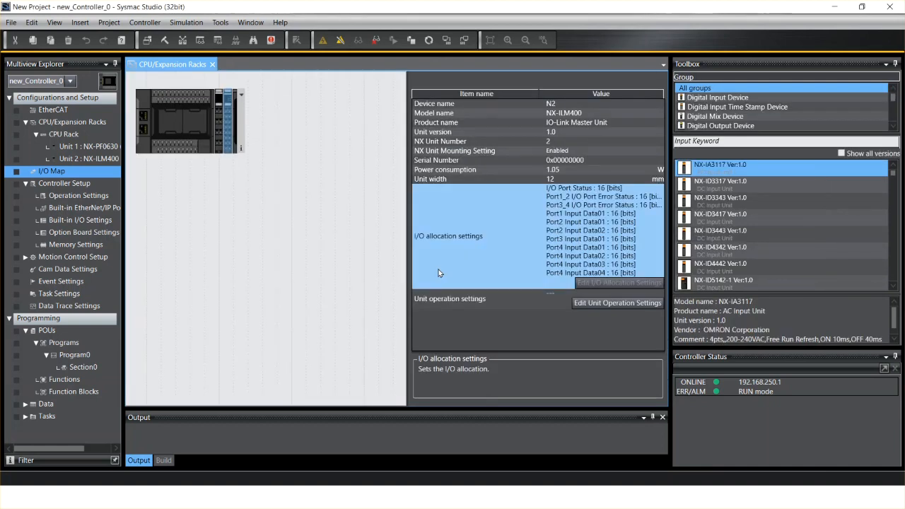
# Step: Go offline and check the process data in lengths of Port1 to Port4 in the NX-ILM400's unit operation settings
pyautogui.click(339, 40)
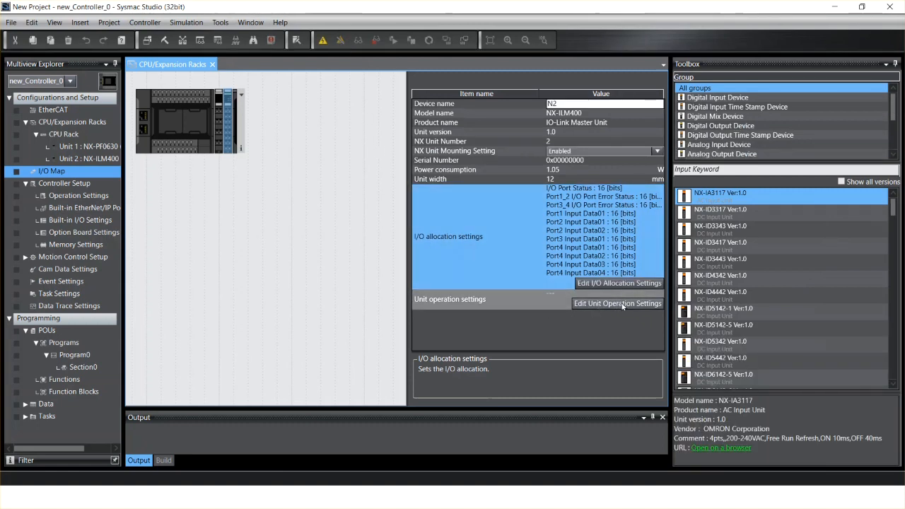
pyautogui.click(623, 306)
pyautogui.click(618, 303)
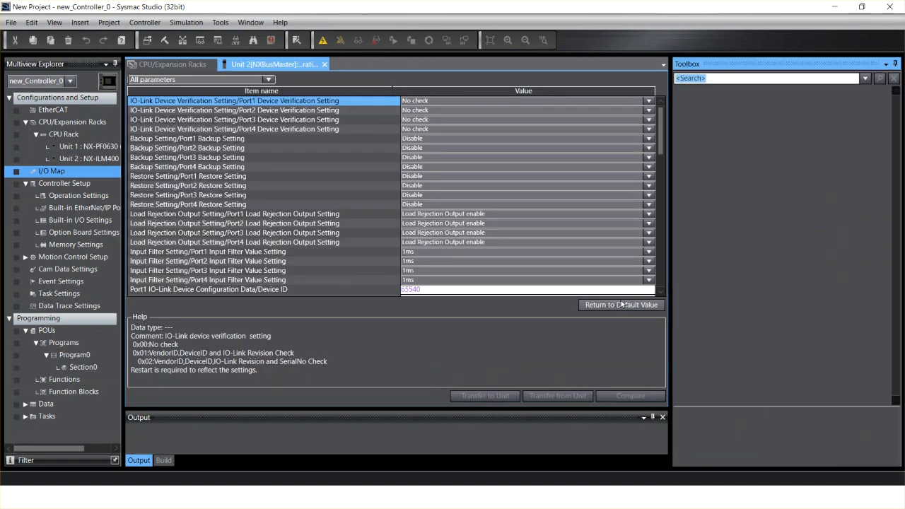
pyautogui.scroll(-5, 541, 221)
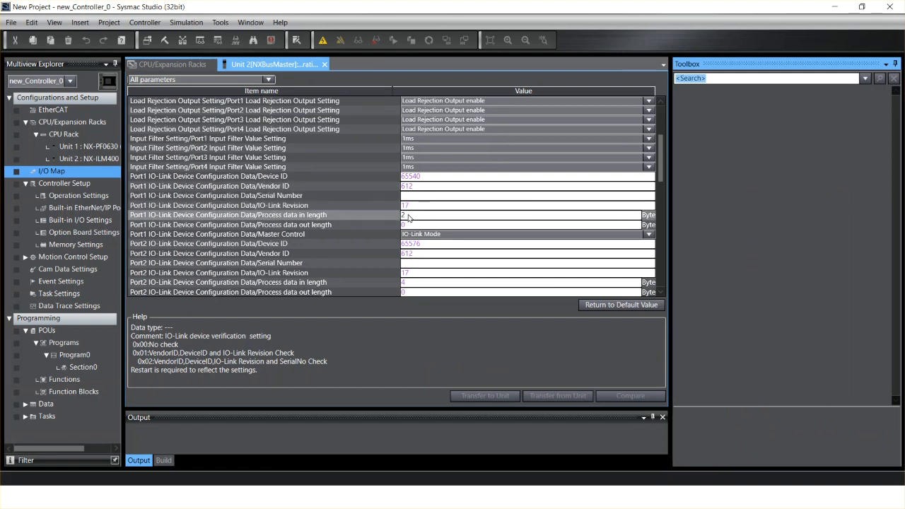
pyautogui.scroll(-1, 423, 215)
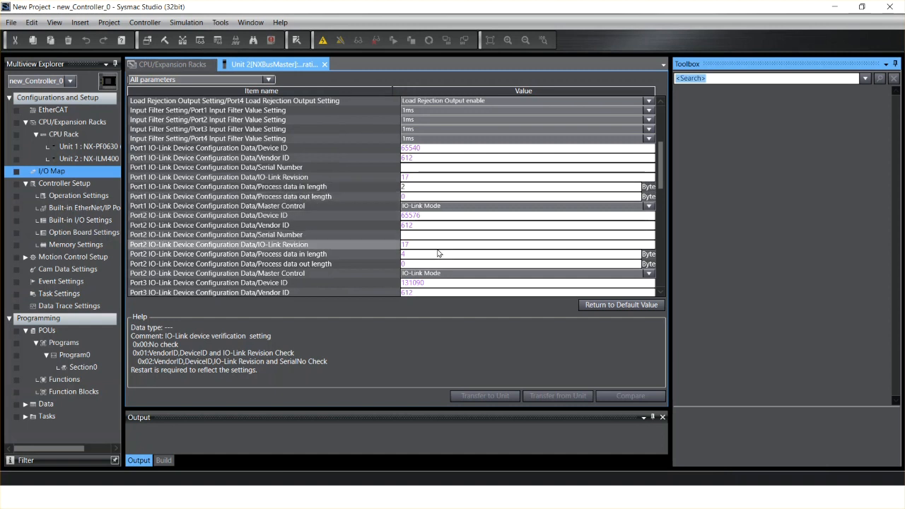
pyautogui.scroll(-3, 438, 259)
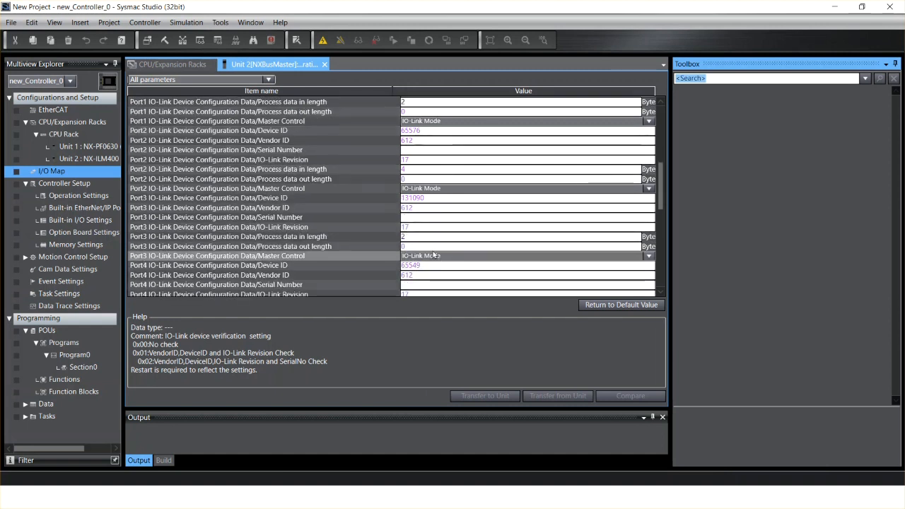
pyautogui.scroll(-1, 424, 241)
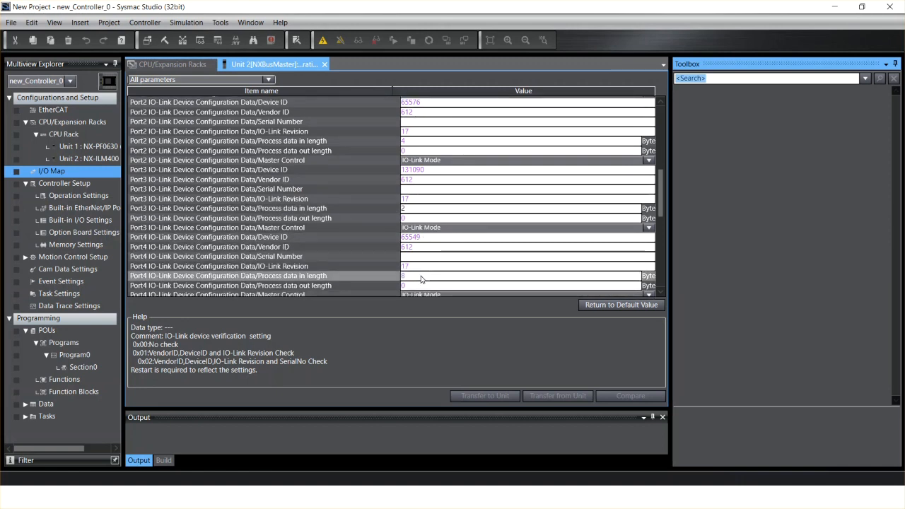
pyautogui.click(325, 65)
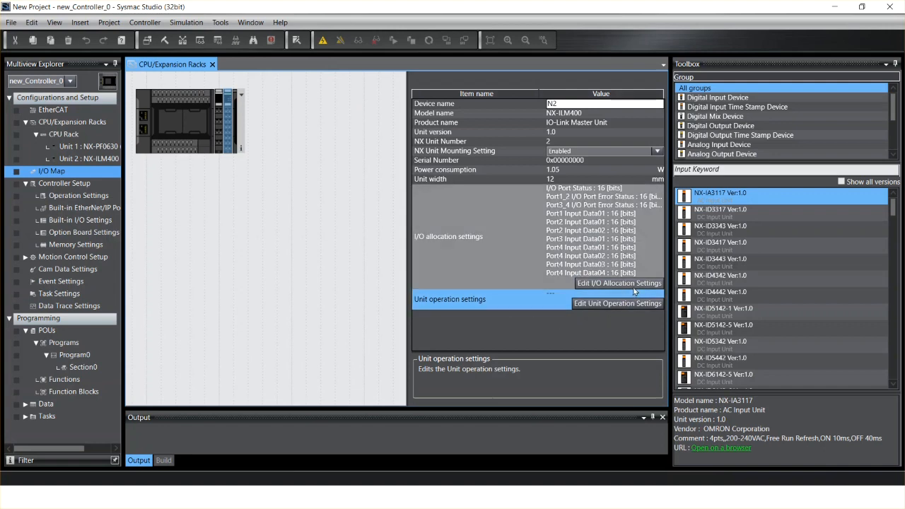
# Step: Check the I/O entries in Input Data Sets 2 to 4 of the NX-ILM400's I/O allocation settings
pyautogui.click(598, 284)
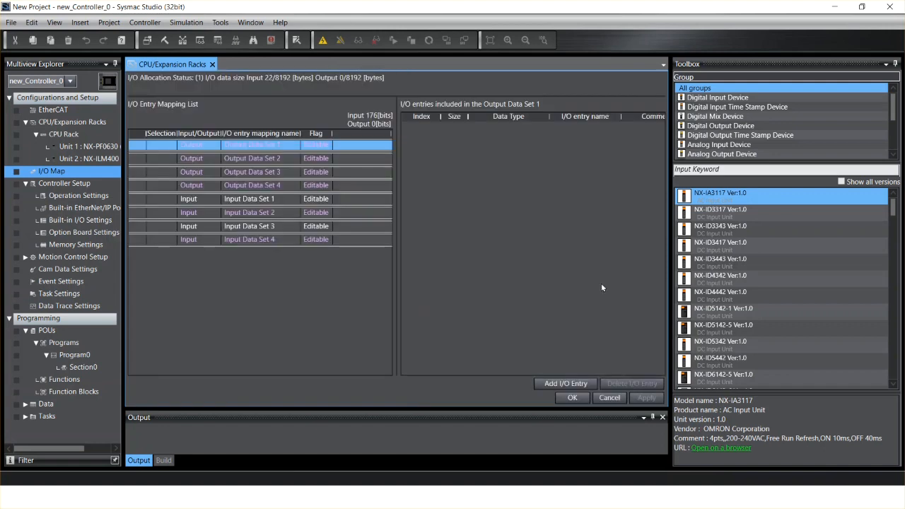
pyautogui.click(279, 216)
pyautogui.click(274, 225)
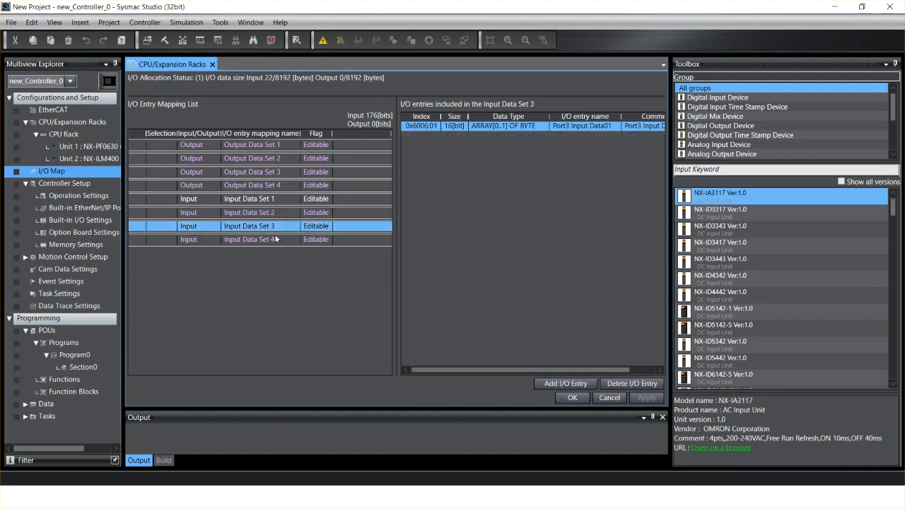
pyautogui.click(275, 240)
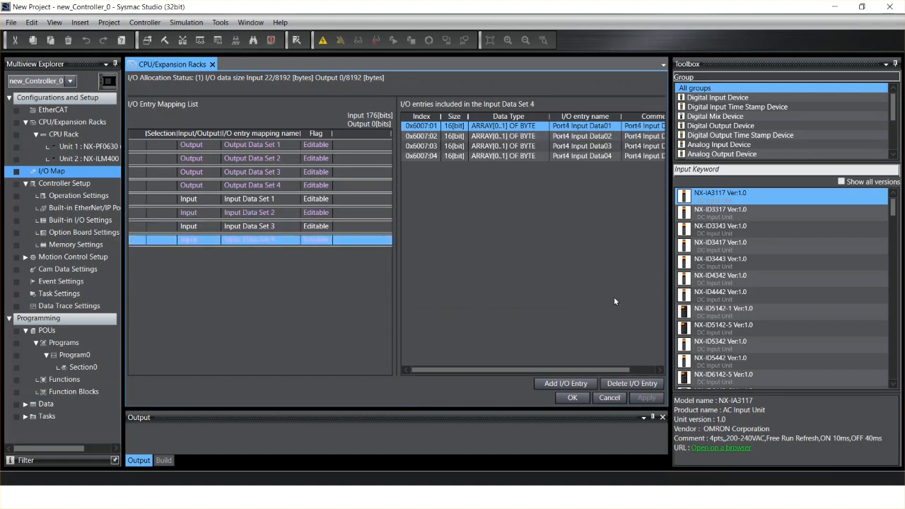
pyautogui.click(573, 398)
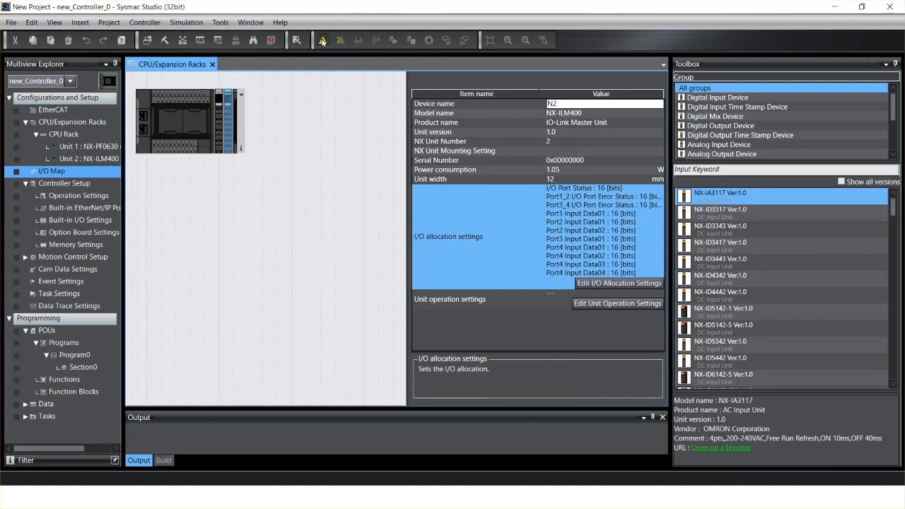
# Step: Go online and transfer the project to the controller, including unit operation settings and NX Unit application data, and return it to RUN mode
pyautogui.click(447, 40)
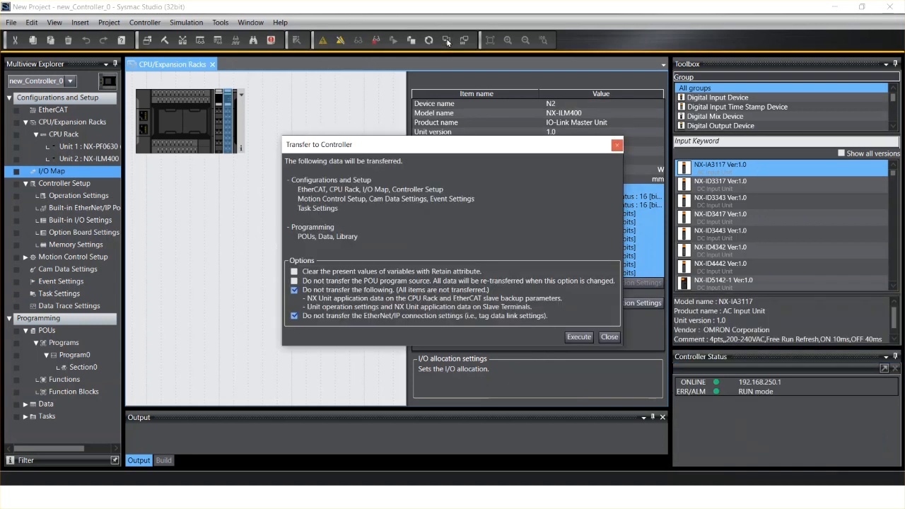
pyautogui.click(295, 290)
pyautogui.click(578, 337)
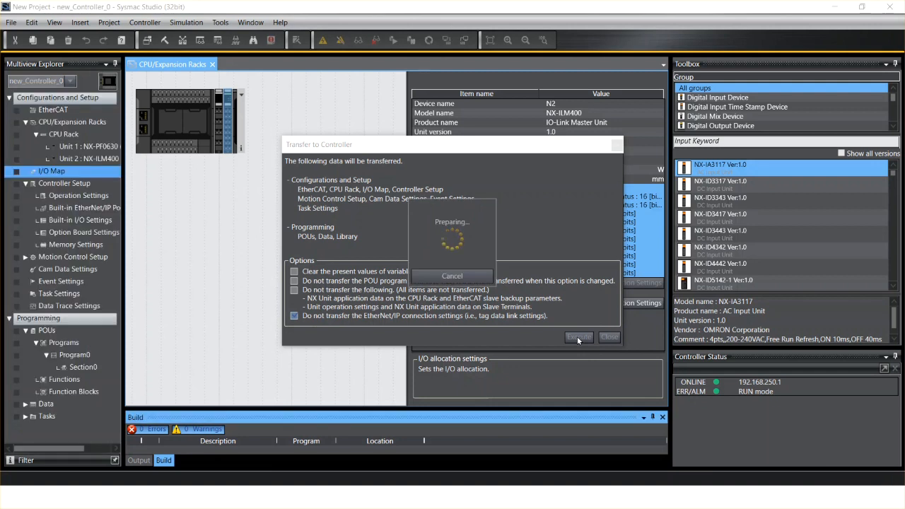
pyautogui.click(444, 281)
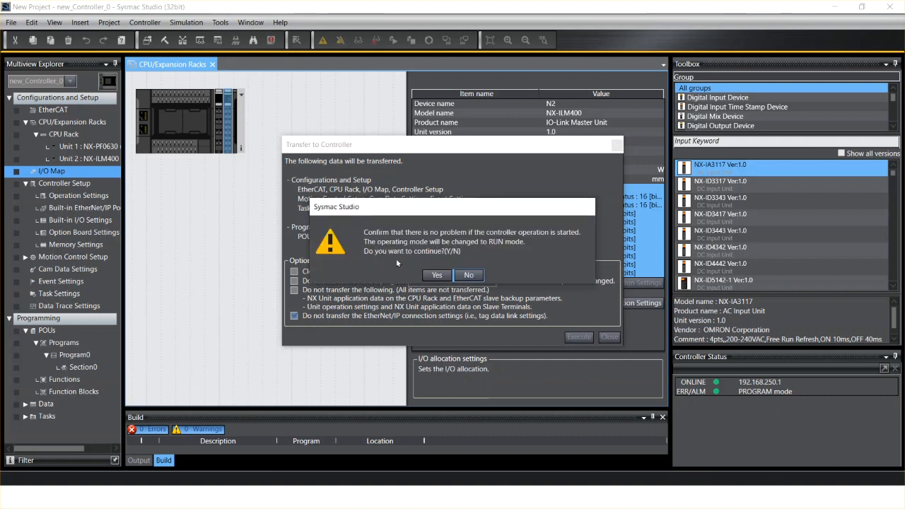
pyautogui.click(439, 276)
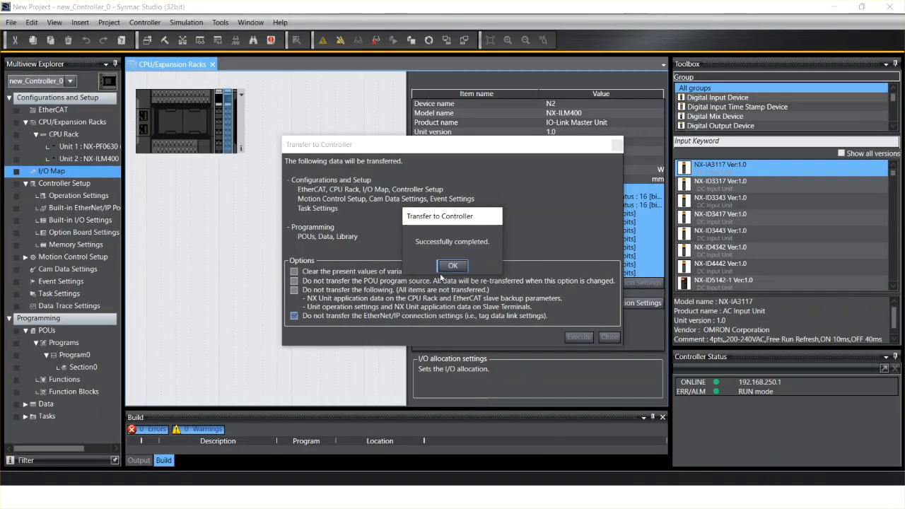
pyautogui.click(447, 266)
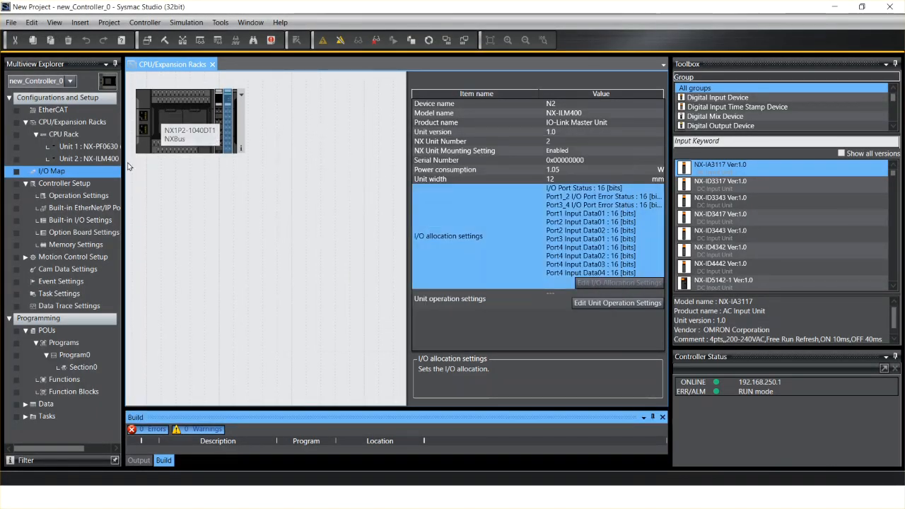
# Step: Examine the members of Port1 Input Data01 under NX-ILM400 in the I/O Map
pyautogui.doubleClick(48, 172)
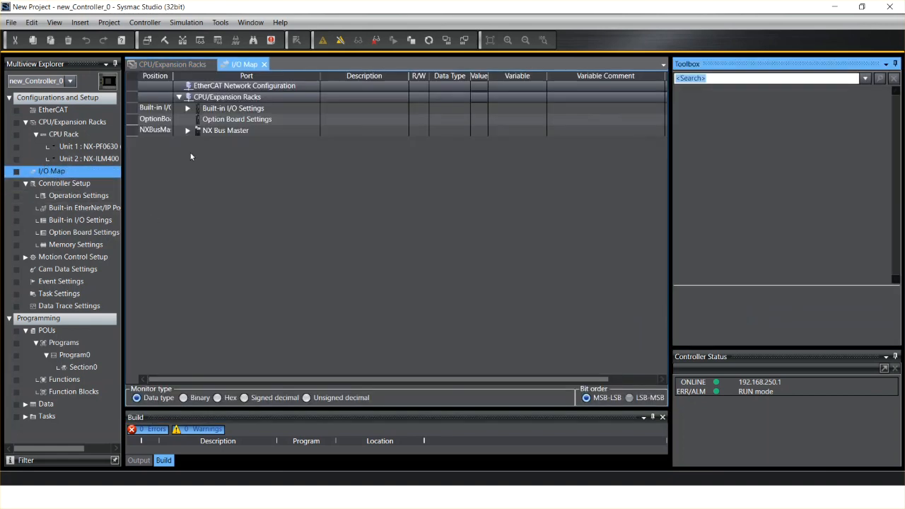
pyautogui.click(187, 131)
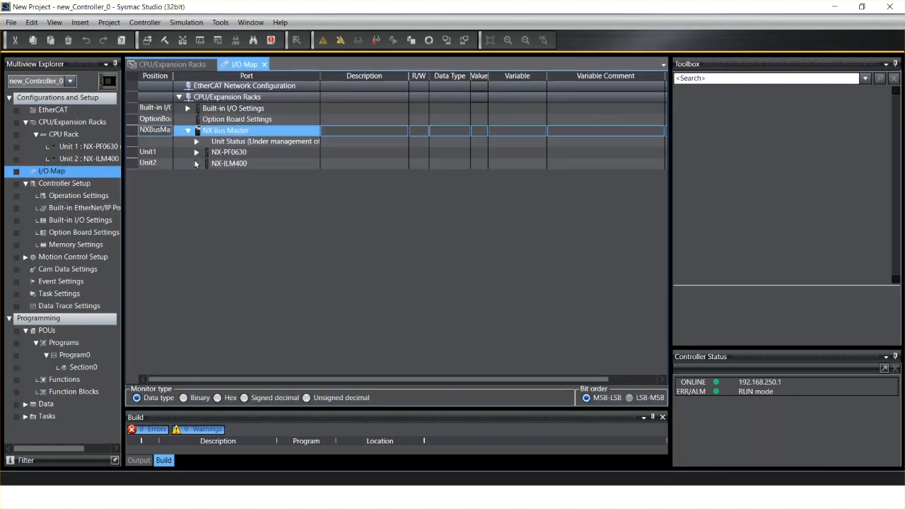
pyautogui.click(195, 165)
pyautogui.click(195, 164)
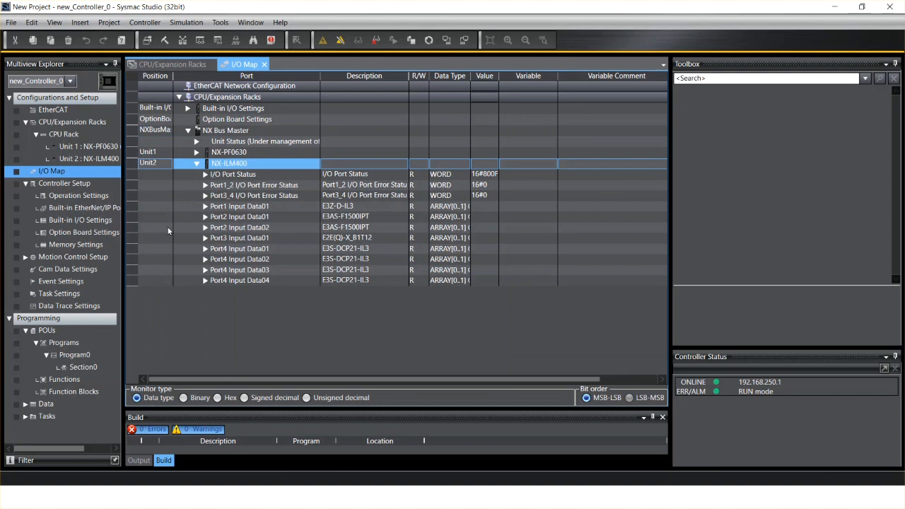
pyautogui.click(206, 207)
pyautogui.click(206, 207)
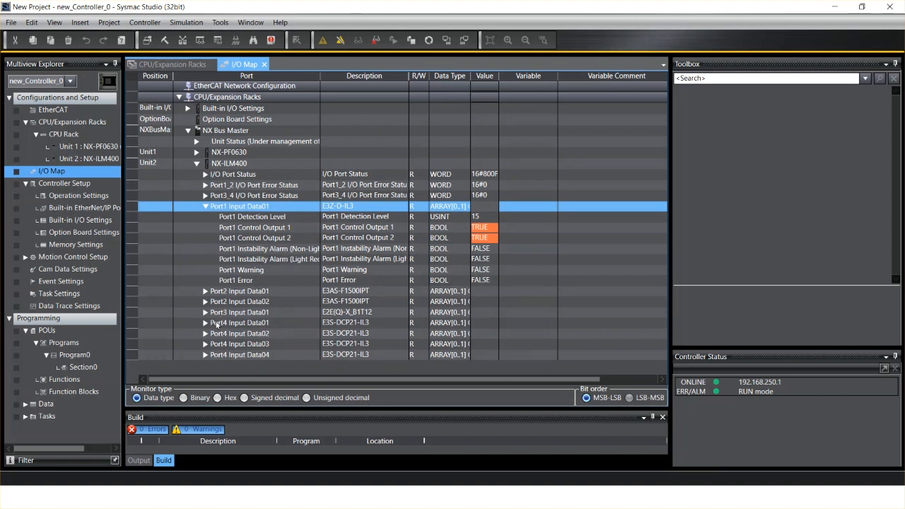
# Step: Examine the members and data types of Port4 Input Data01 to Data04 under NX-ILM400 in the I/O Map
pyautogui.click(206, 354)
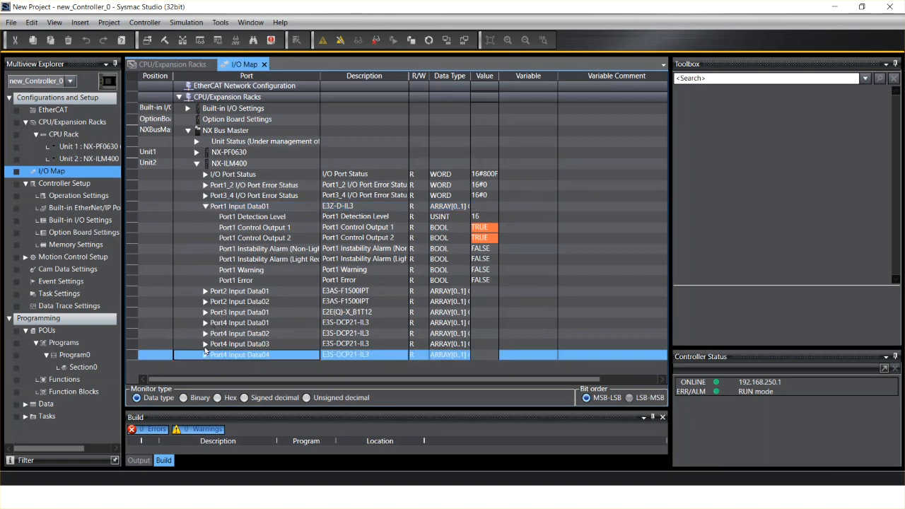
pyautogui.click(206, 342)
pyautogui.click(206, 342)
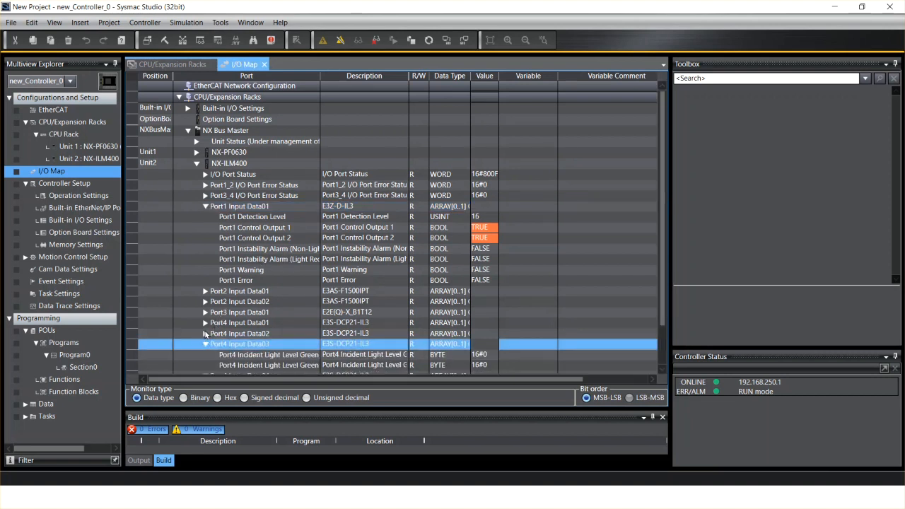
pyautogui.click(206, 333)
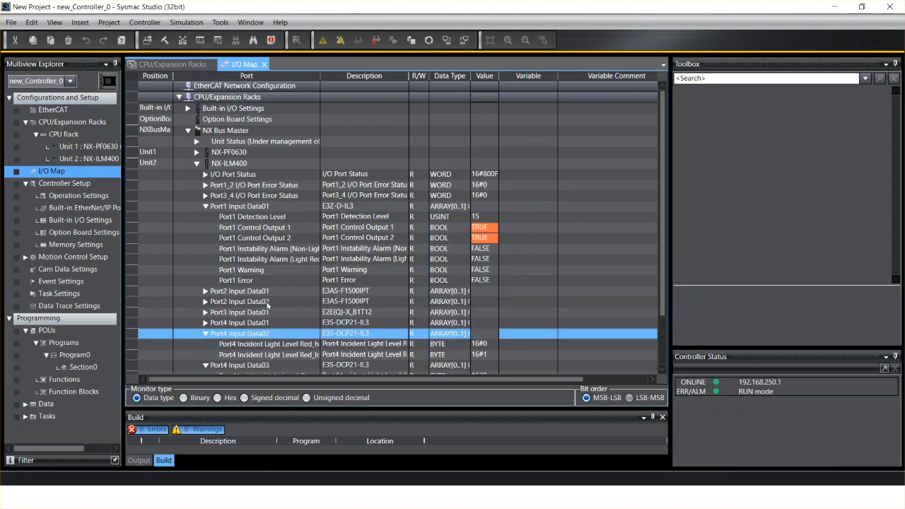
pyautogui.scroll(-2, 267, 306)
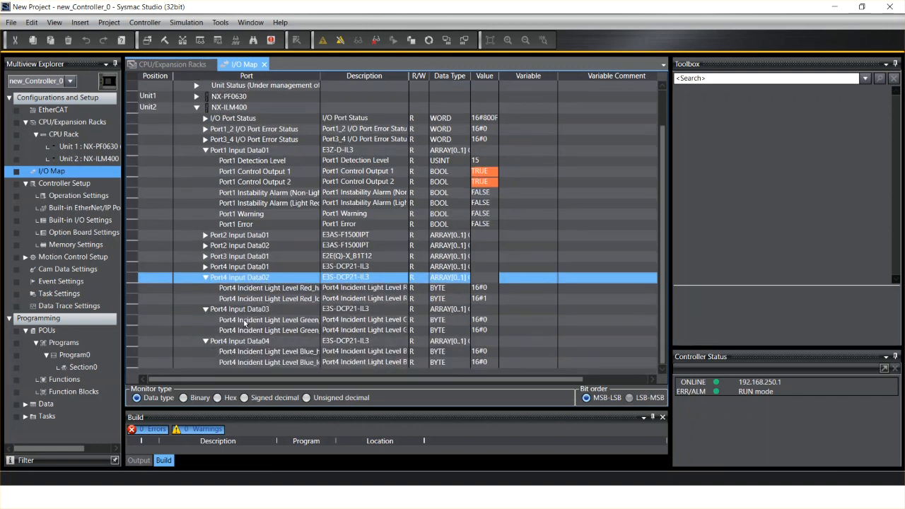
pyautogui.click(203, 266)
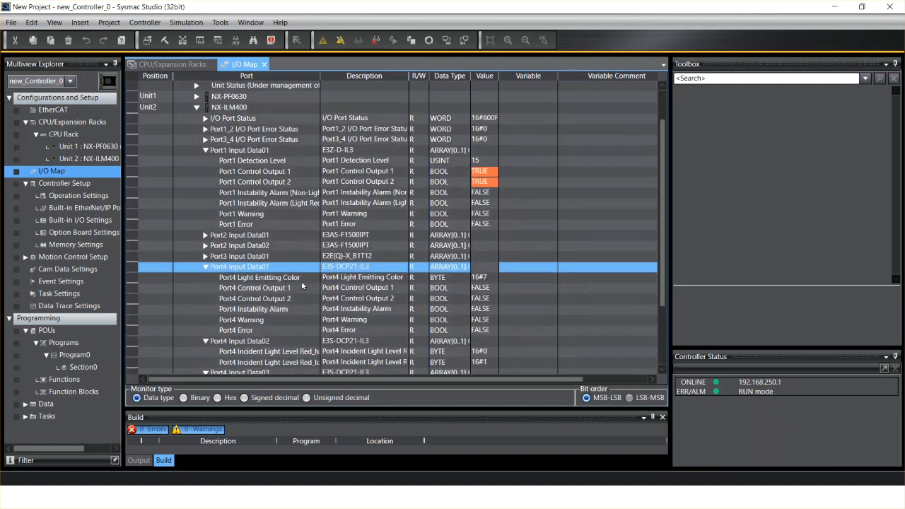
pyautogui.scroll(-2, 375, 289)
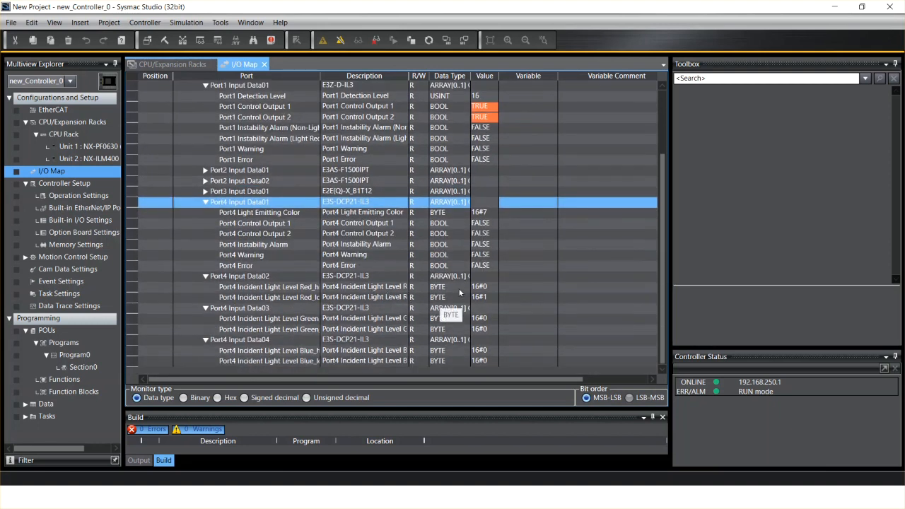